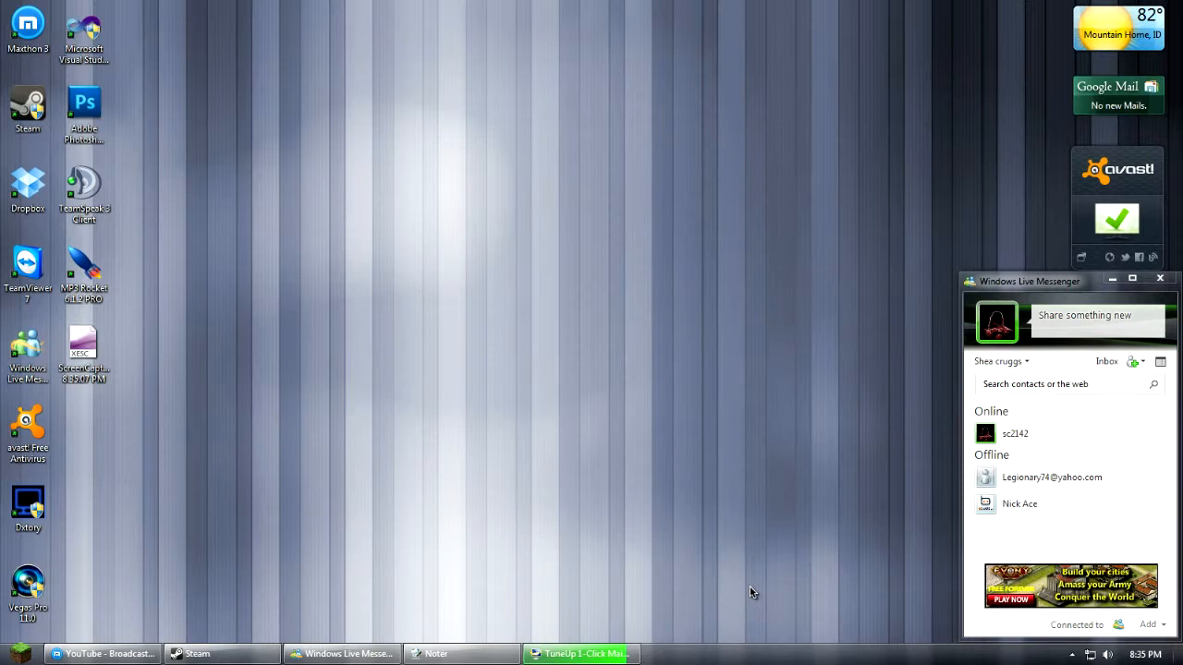
Launch Visual Studio 2010 from its desktop icon
double_click(65, 32)
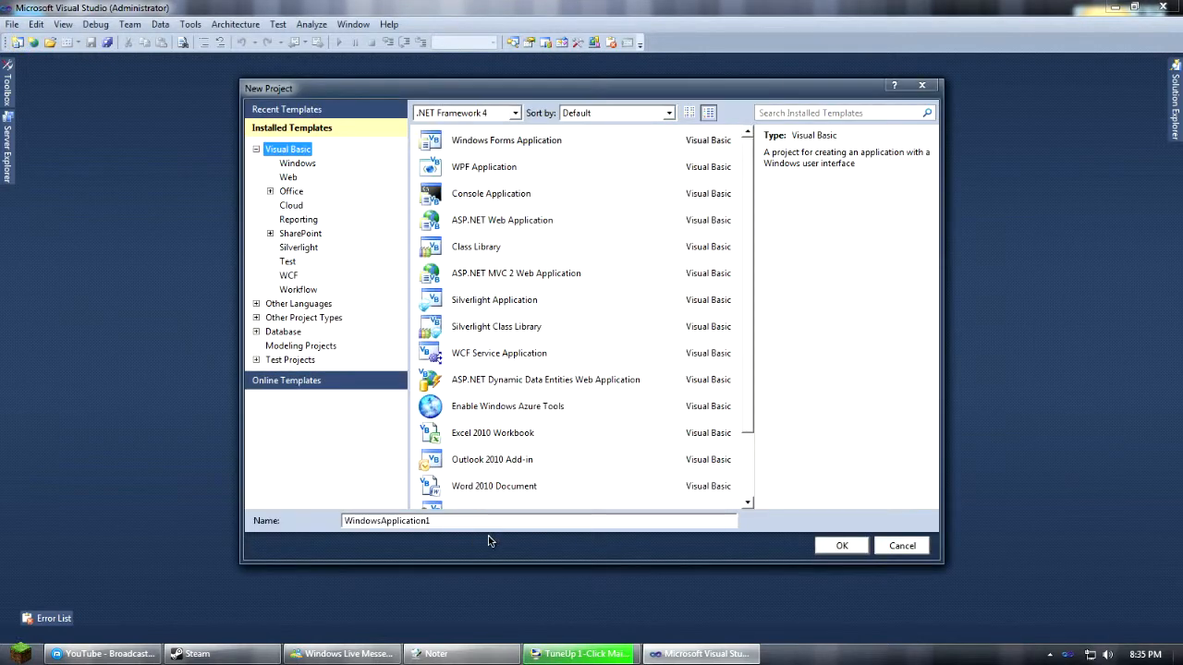
Create a Windows Forms Application project named 'Tutorial for YT'
left_click(590, 521)
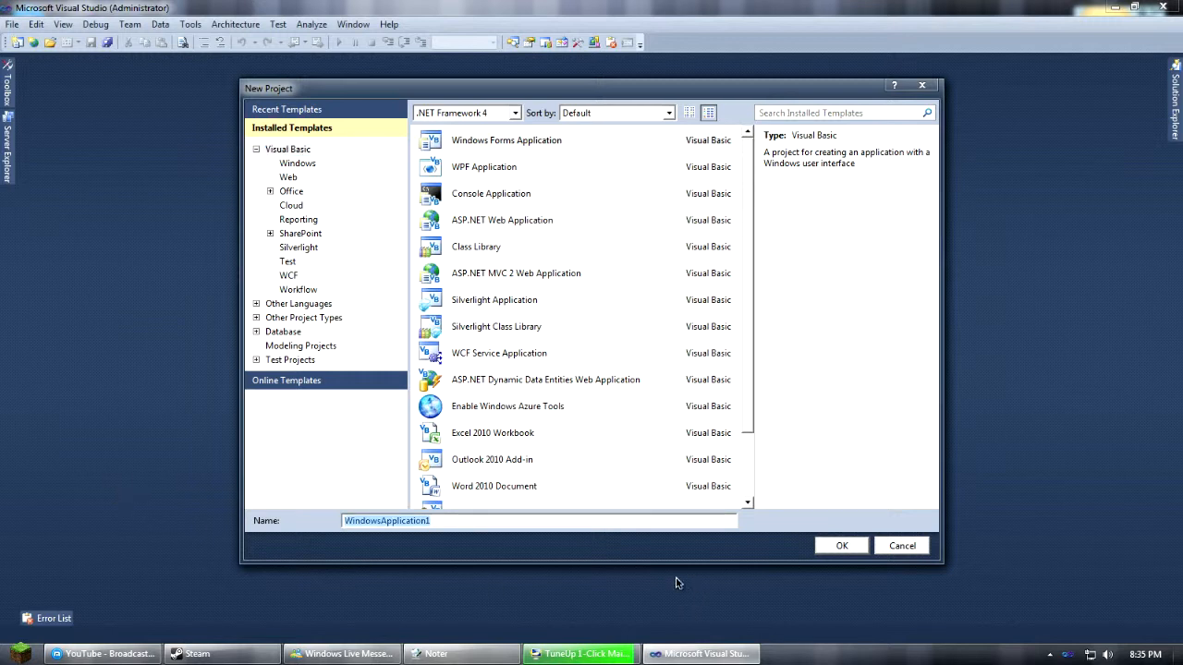
type("T")
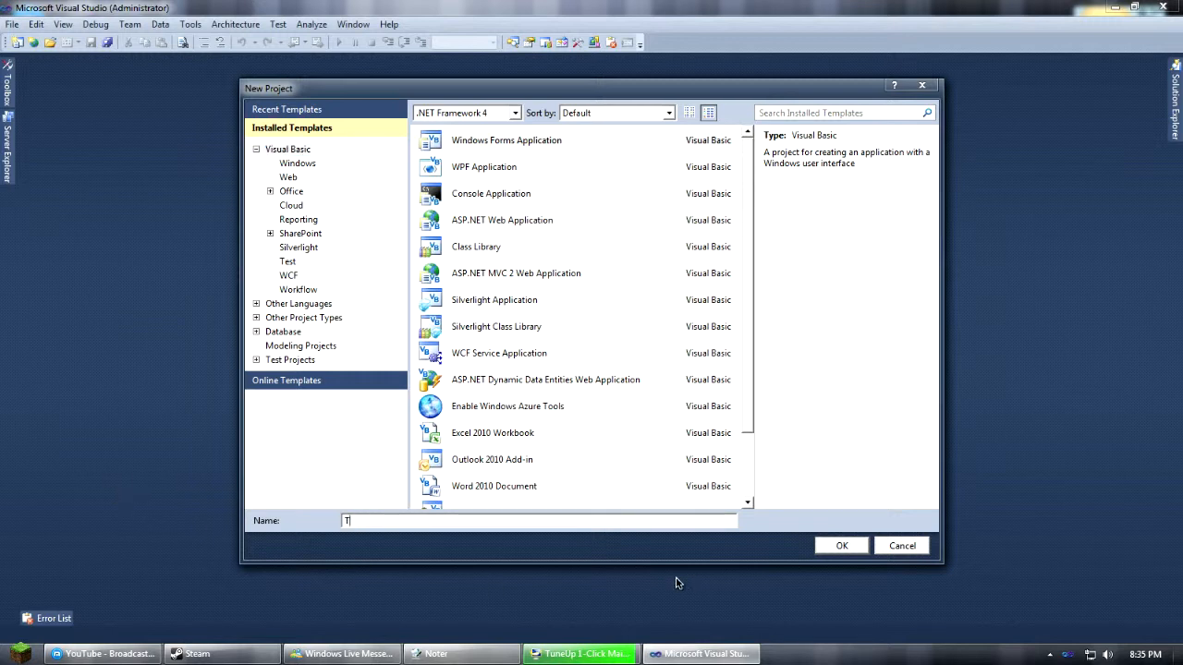
key("BackSpace")
type("T")
type("utorial")
type(" for YT")
key("Return")
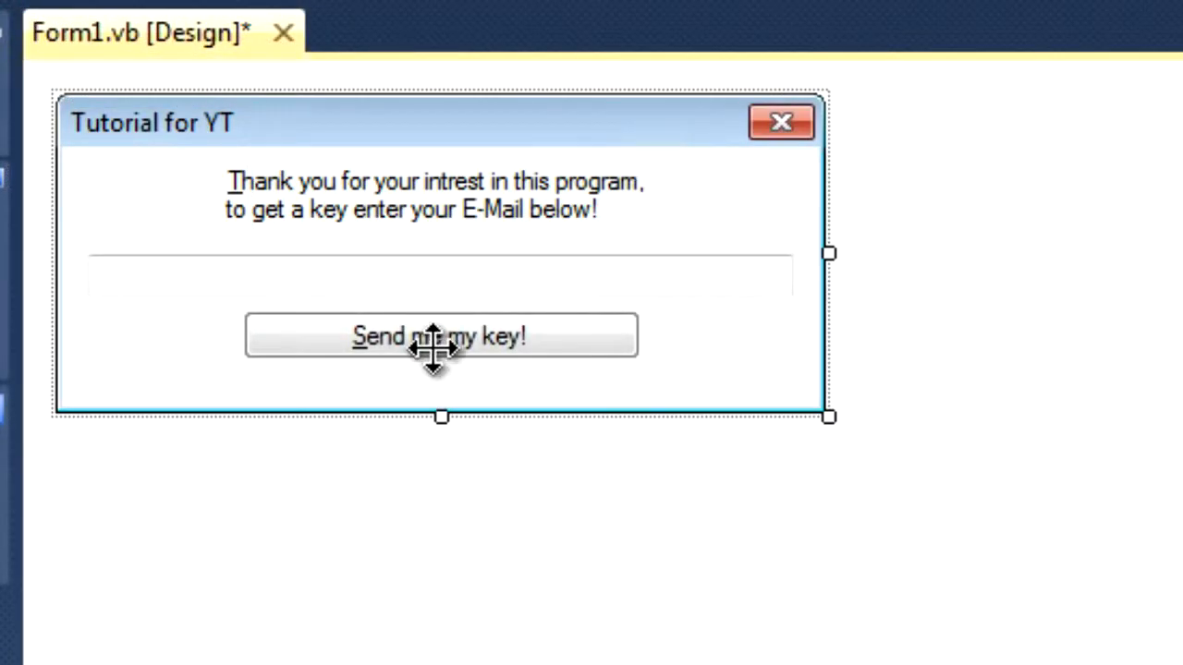
Reposition the 'Send me my key!' button and centre it horizontally in the form
mouse_move(430, 337)
left_mouse_down()
mouse_move(412, 379)
mouse_move(388, 370)
left_mouse_up()
right_click(388, 346)
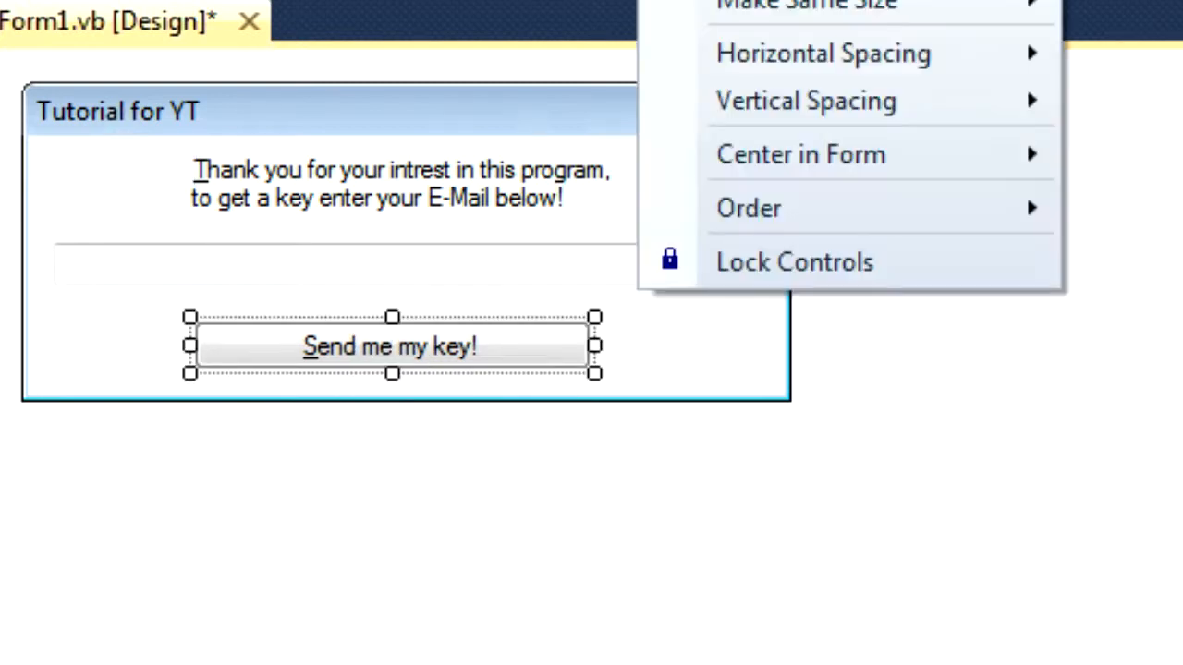
left_click(1119, 159)
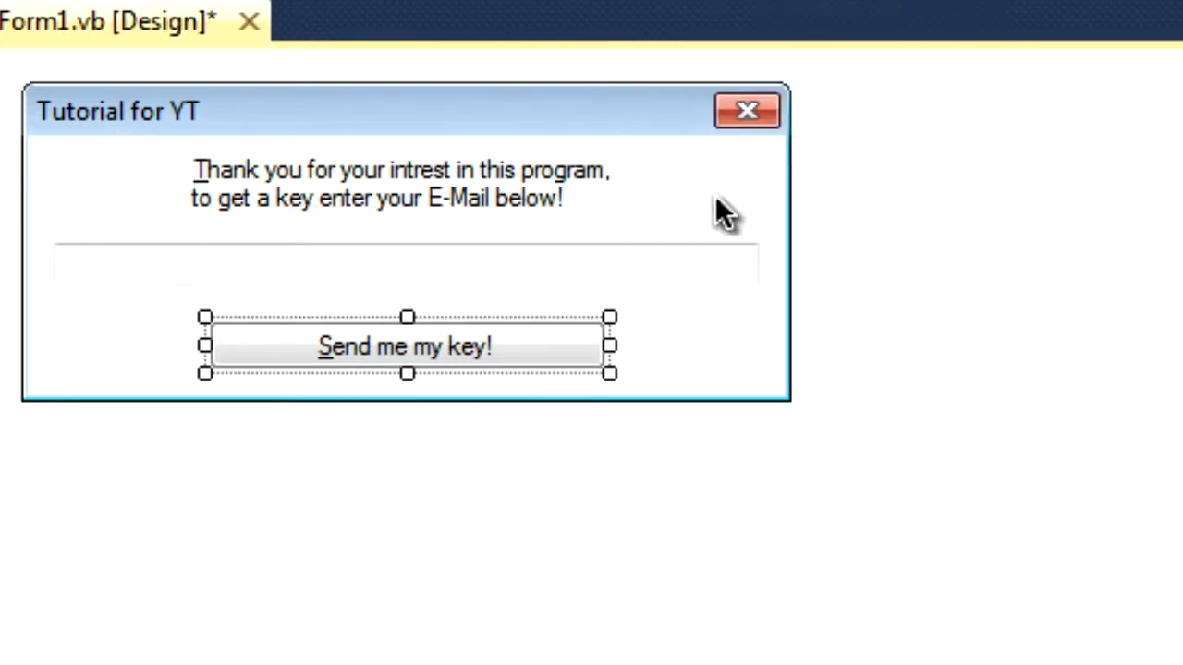
Generate the empty Button1_Click handler for the 'Send me my key!' button
left_click(554, 106)
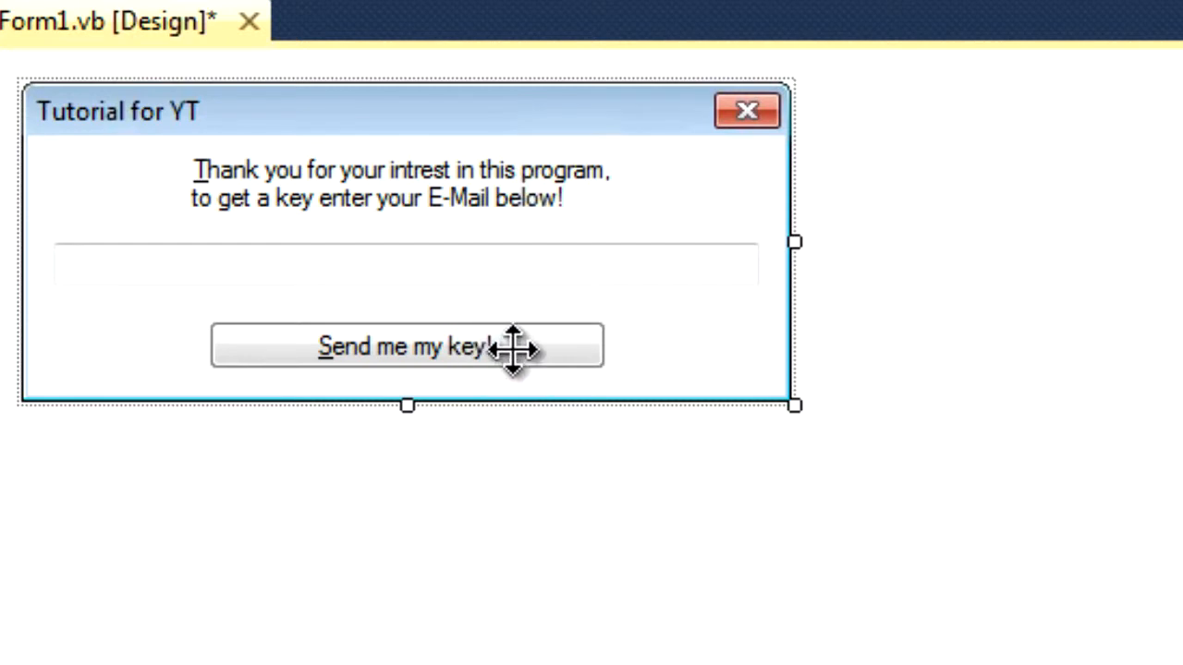
left_click(510, 350)
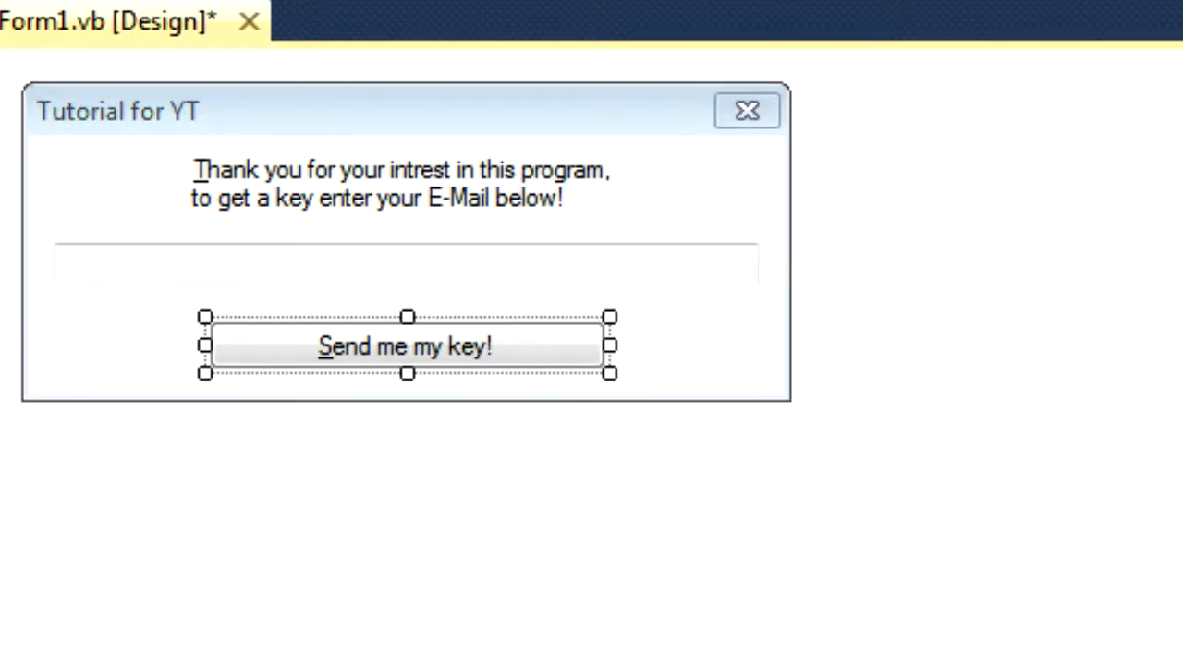
double_click(406, 347)
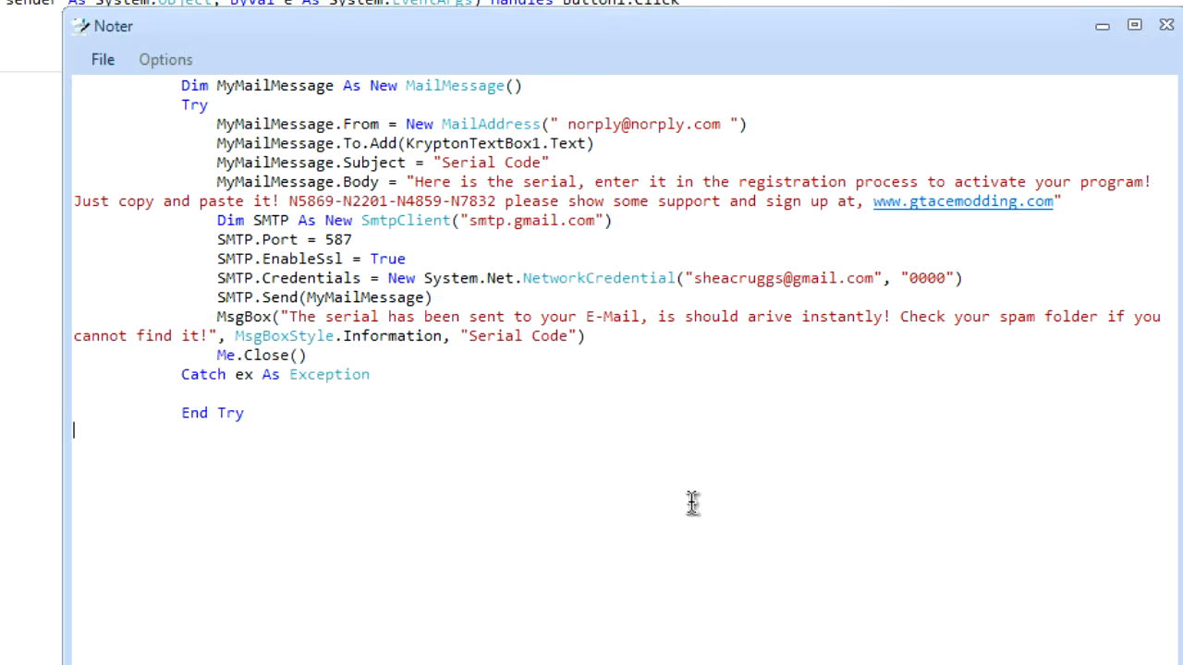
Select all the mail-sending code in Noter, minimize it and return to the code editor
key("ctrl+a")
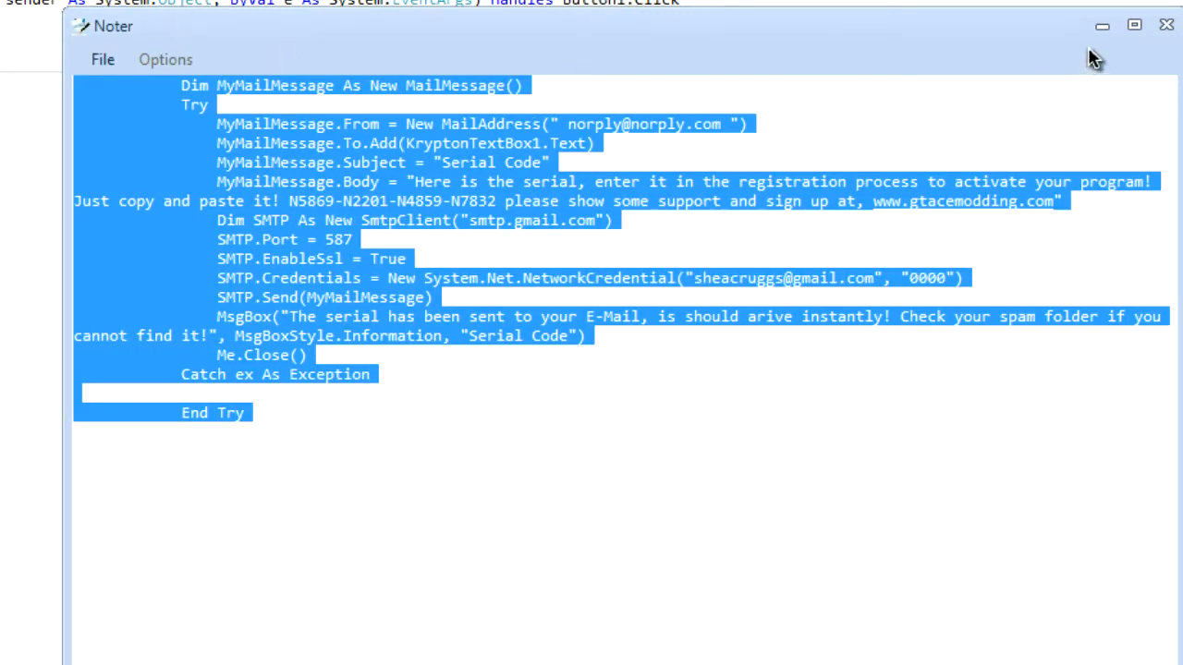
left_click(952, 427)
left_click(1102, 25)
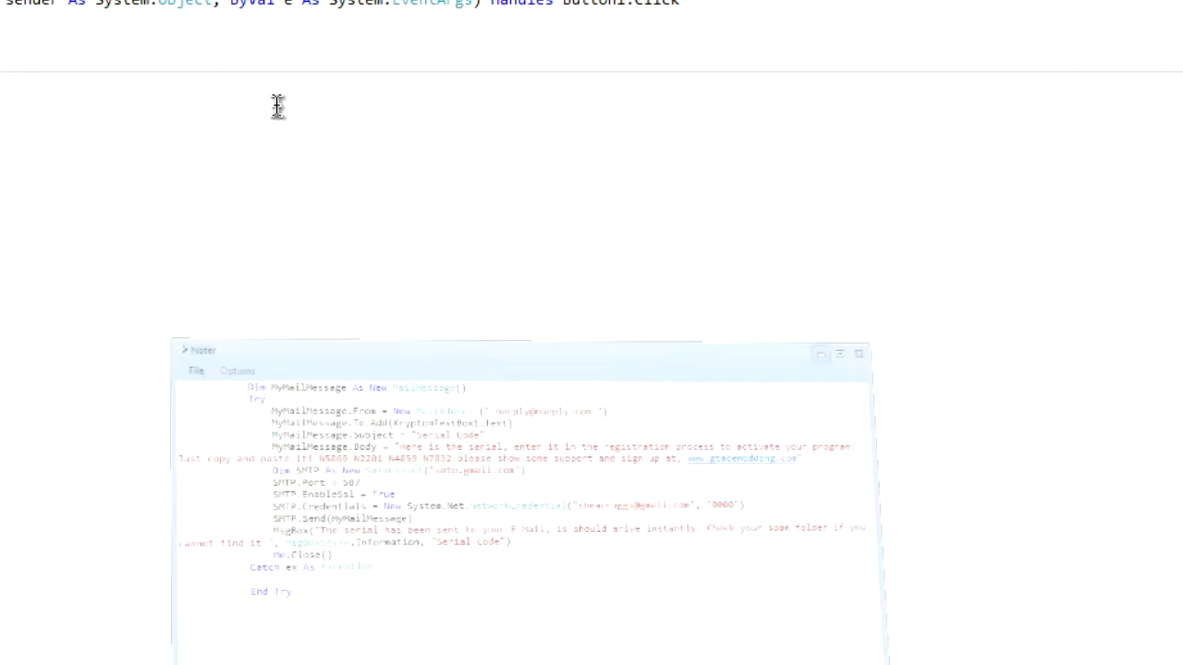
scroll(171, 78, "up", 3)
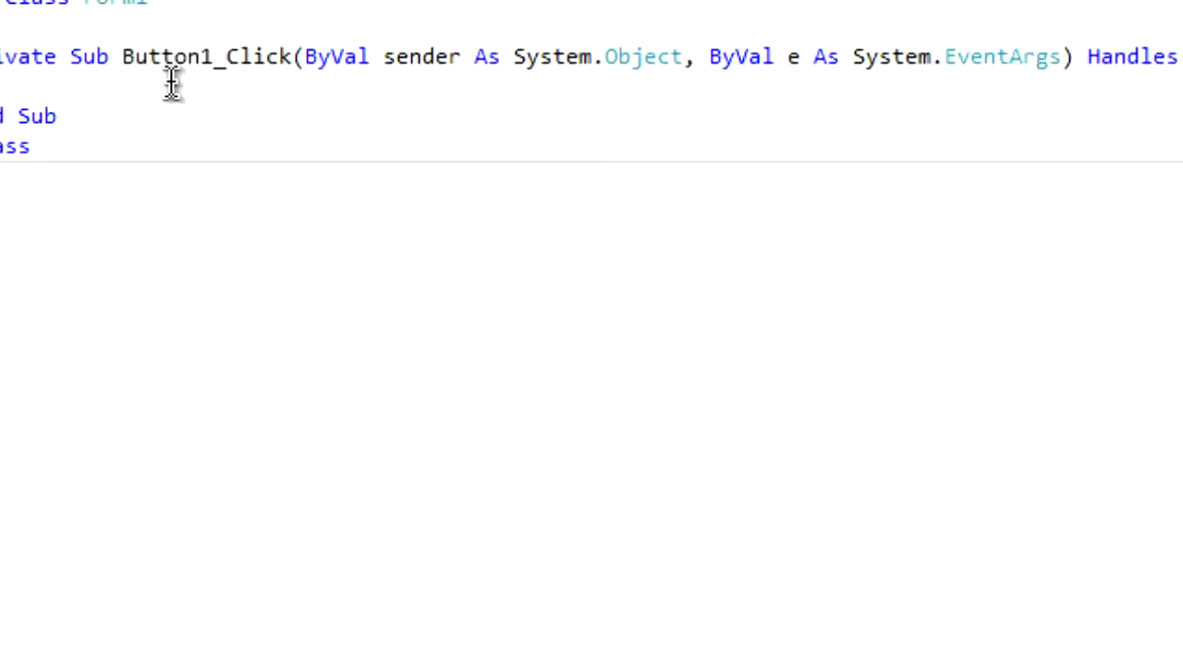
Paste the mail-sending code into the Button1_Click handler
left_click(171, 85)
key("ctrl+v")
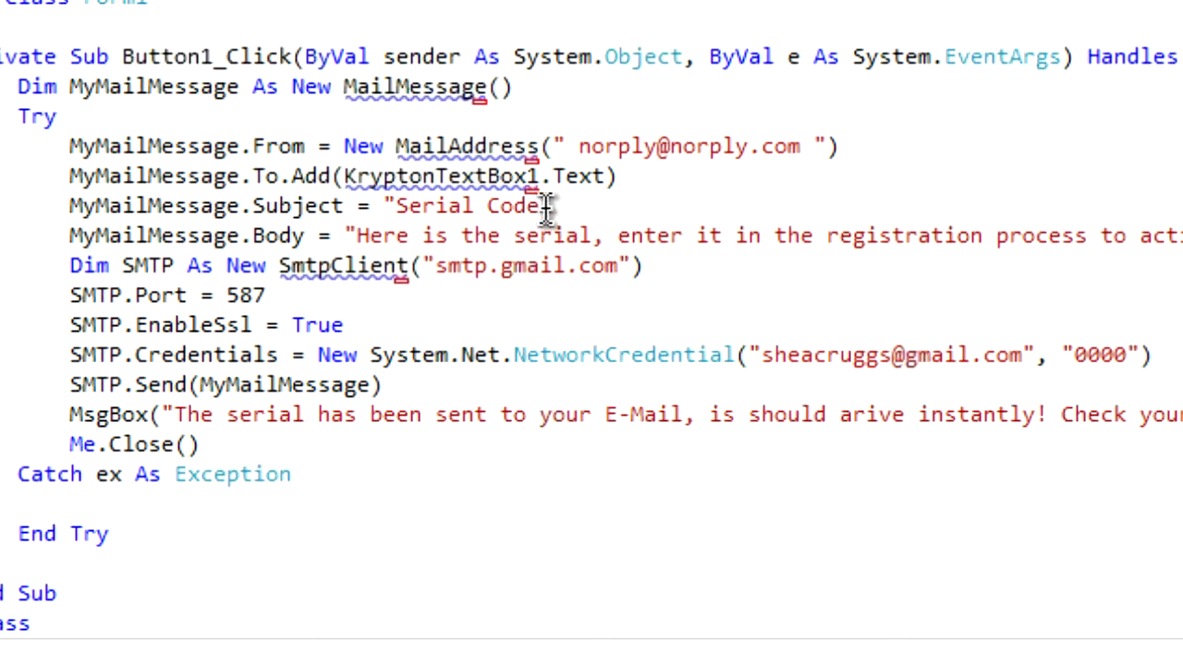
mouse_move(573, 212)
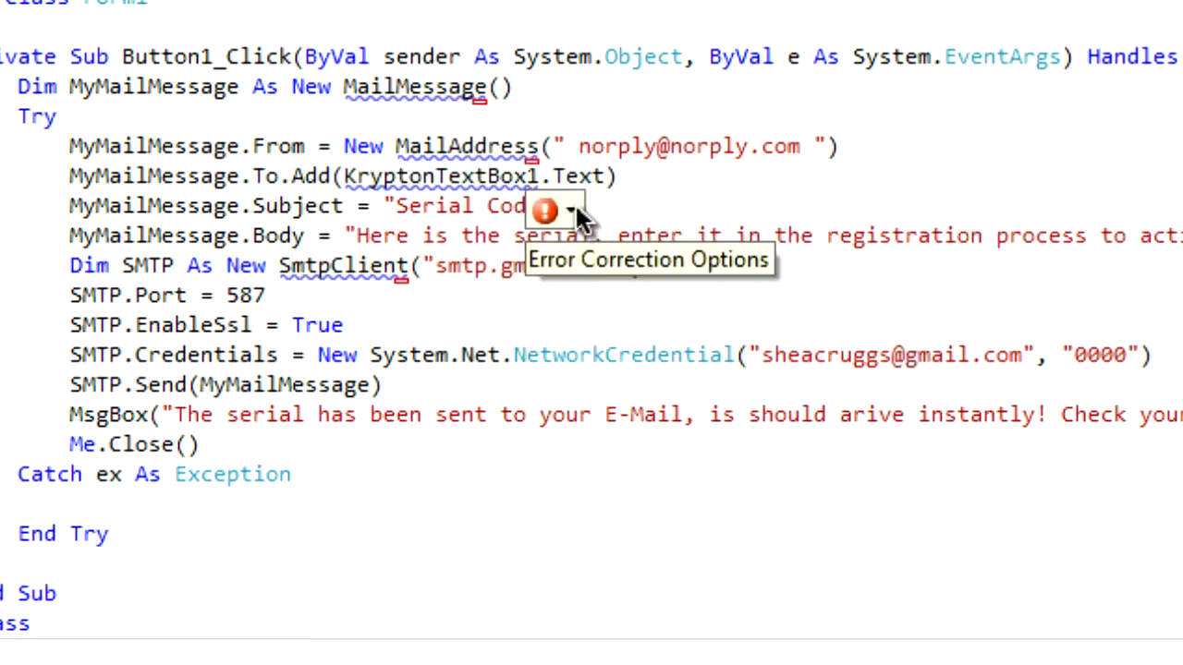
left_click(571, 211)
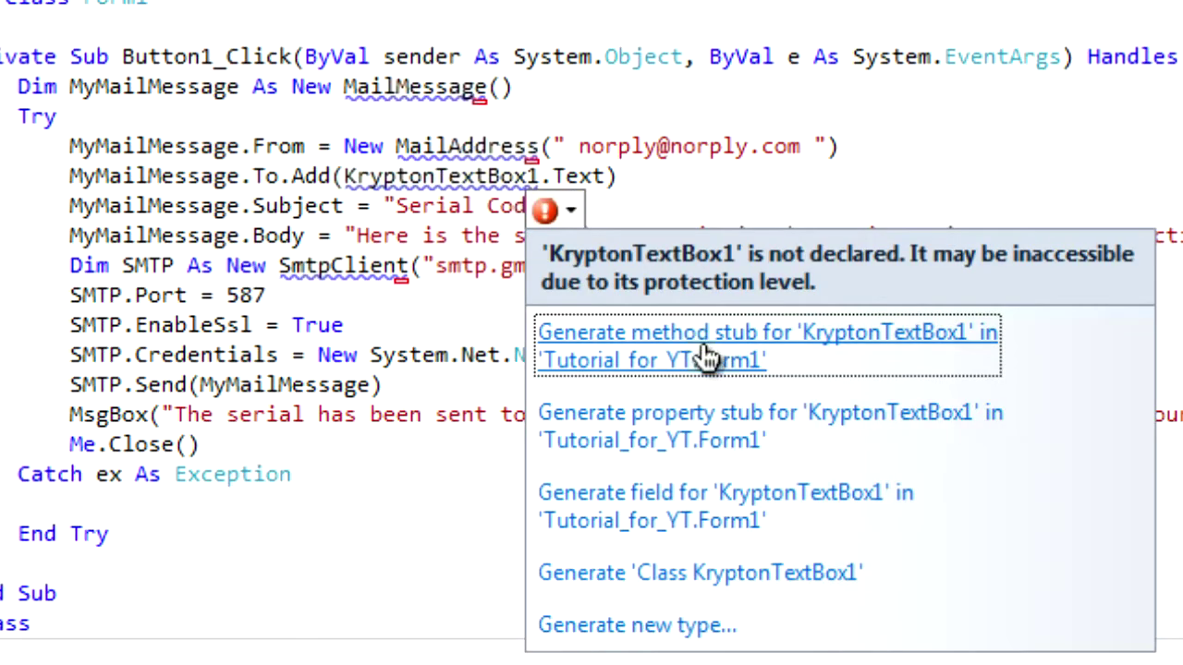
left_click(488, 116)
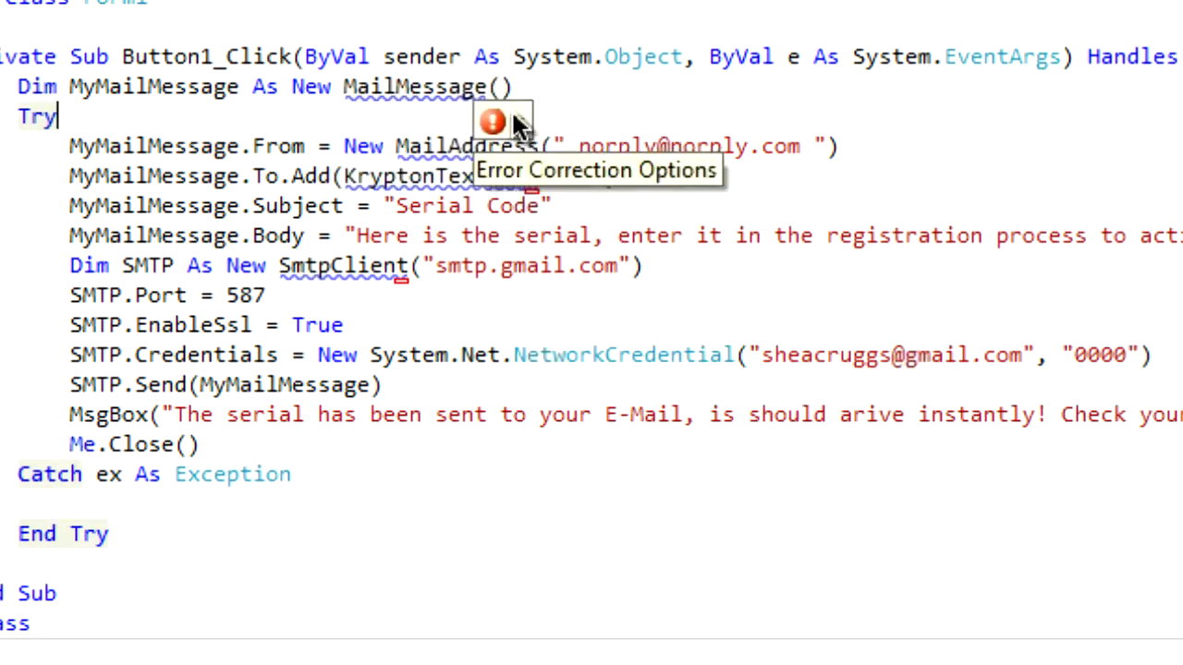
Import System.Net.Mail to resolve MailMessage and select the Krypton prefix in KryptonTextBox1
left_click(522, 120)
left_click(612, 216)
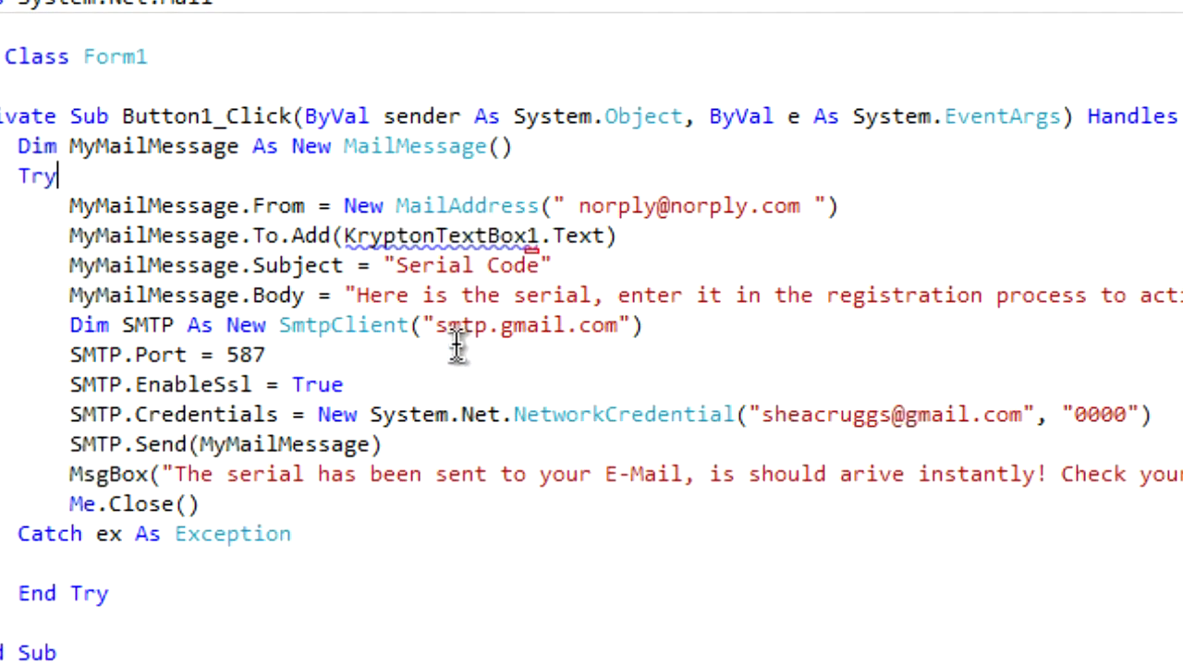
mouse_move(440, 235)
left_click_drag(450, 235, 346, 235)
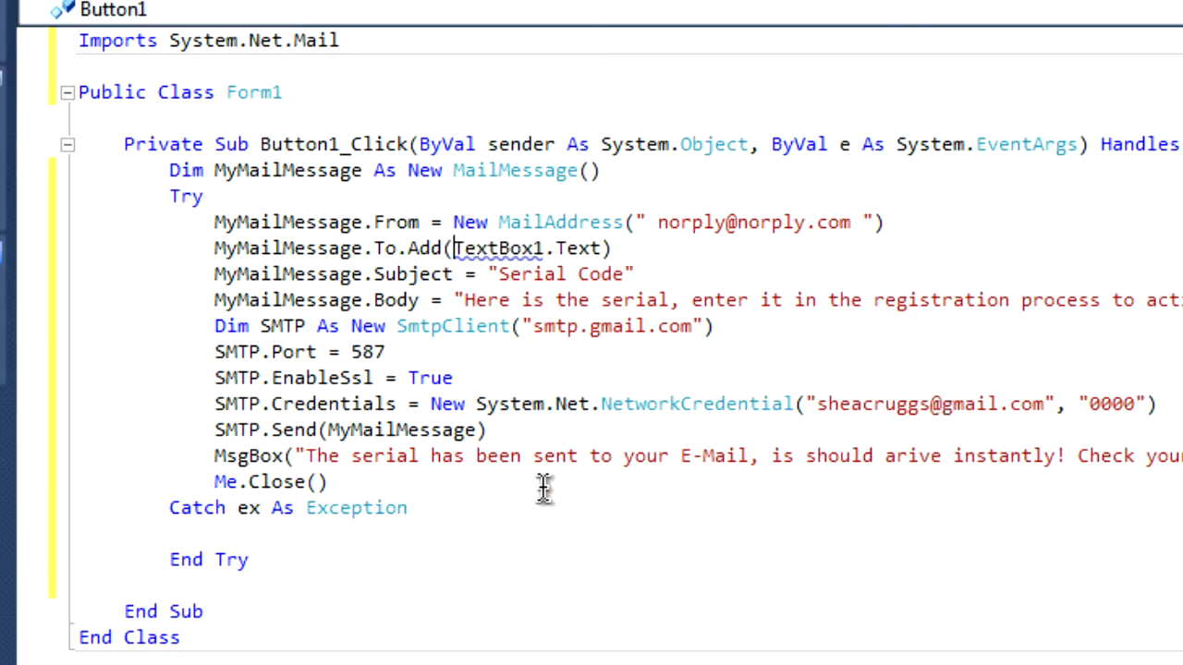
Remove the Krypton prefix so the recipient address comes from TextBox1.Text
key("Delete")
left_click(79, 657)
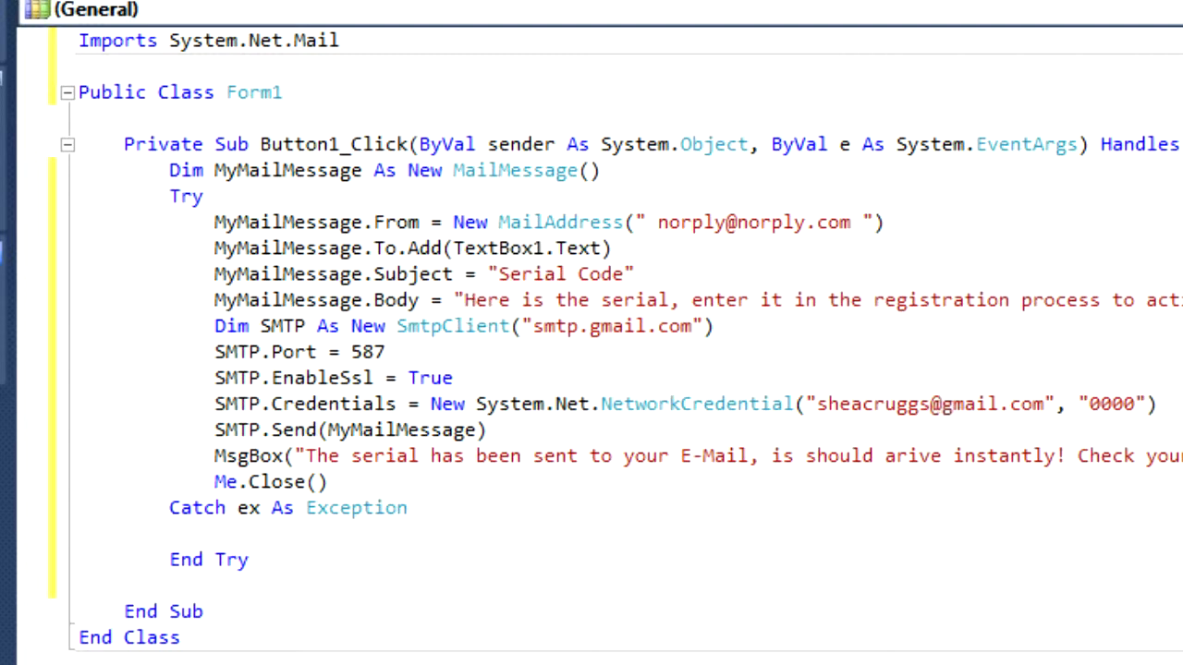
left_click(249, 536)
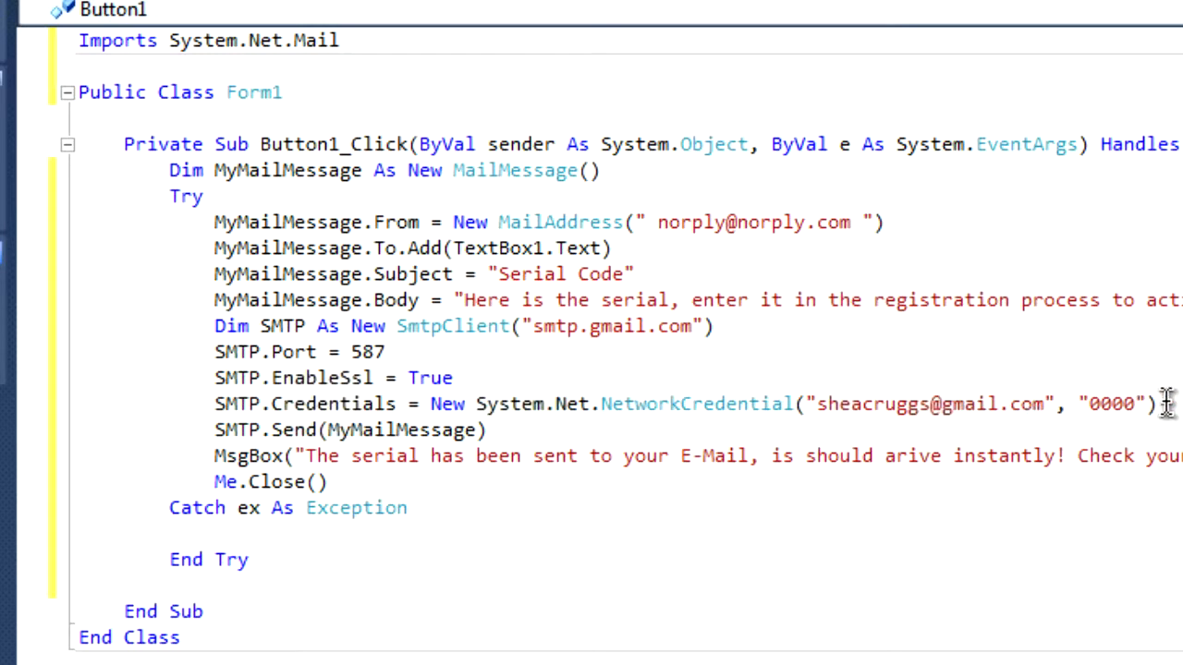
left_click_drag(1163, 404, 450, 389)
left_click_drag(214, 404, 1147, 403)
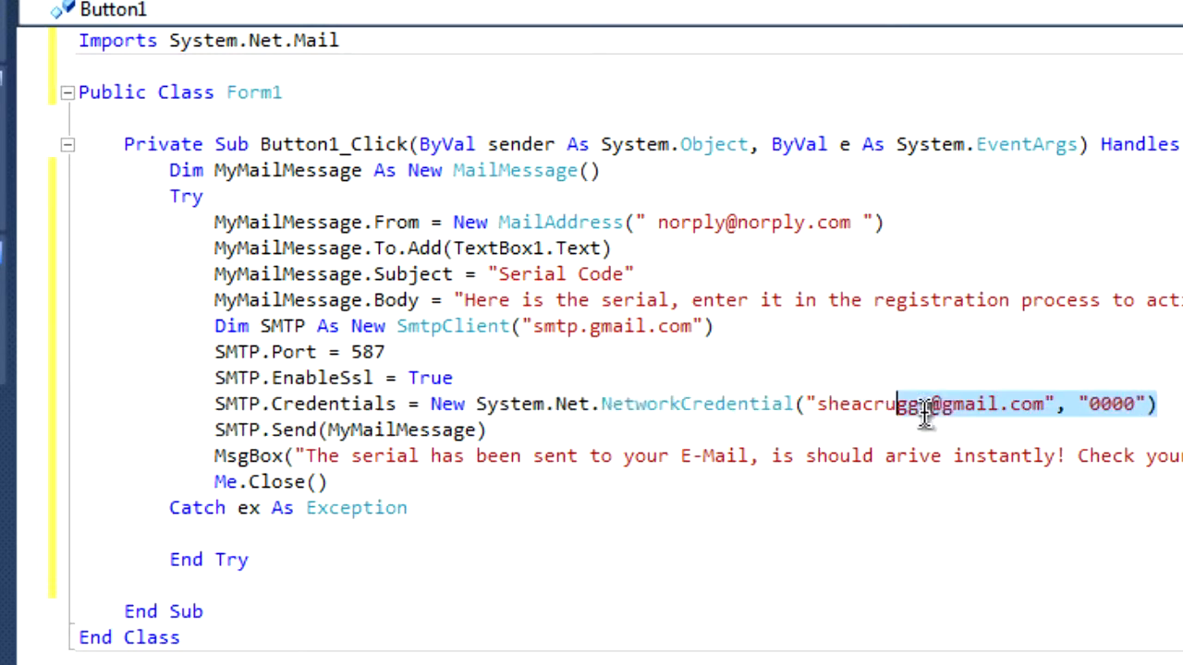
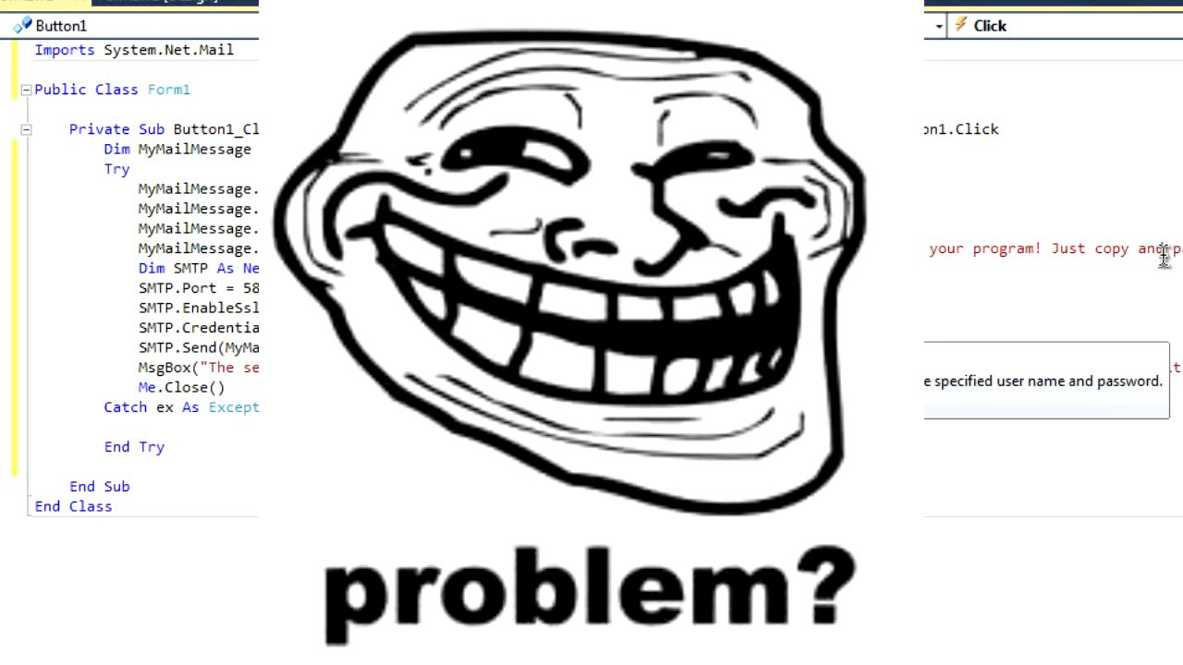
Review the SMTP credentials line in the Button1 click handler code
left_click(138, 526)
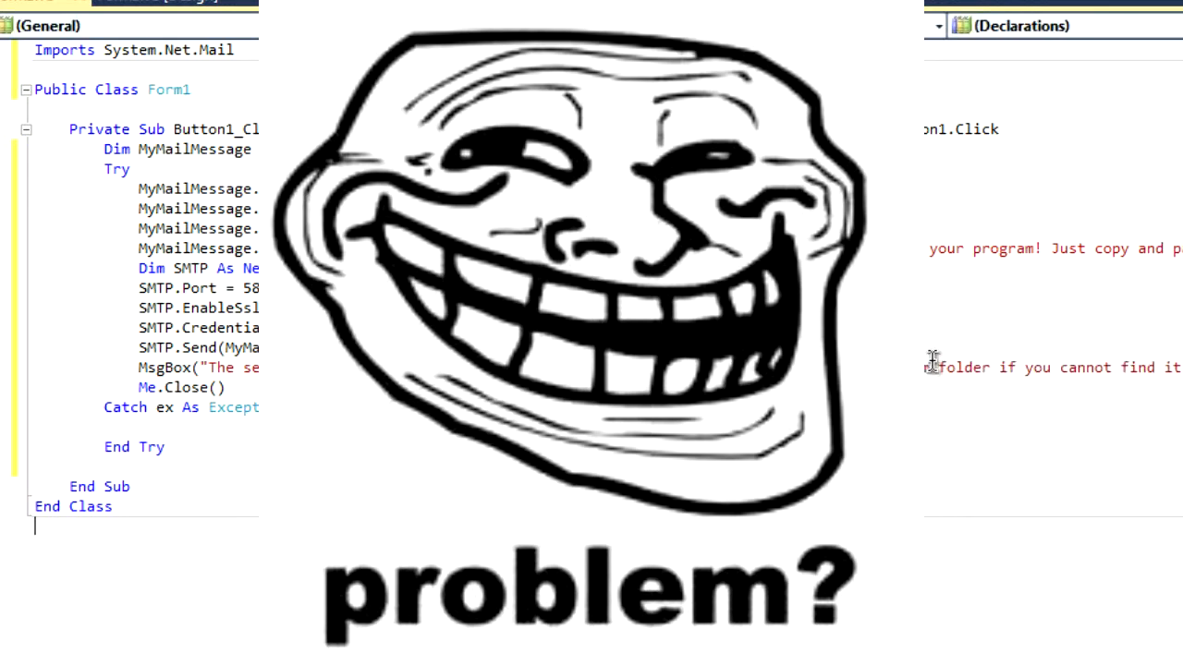
left_click(947, 333)
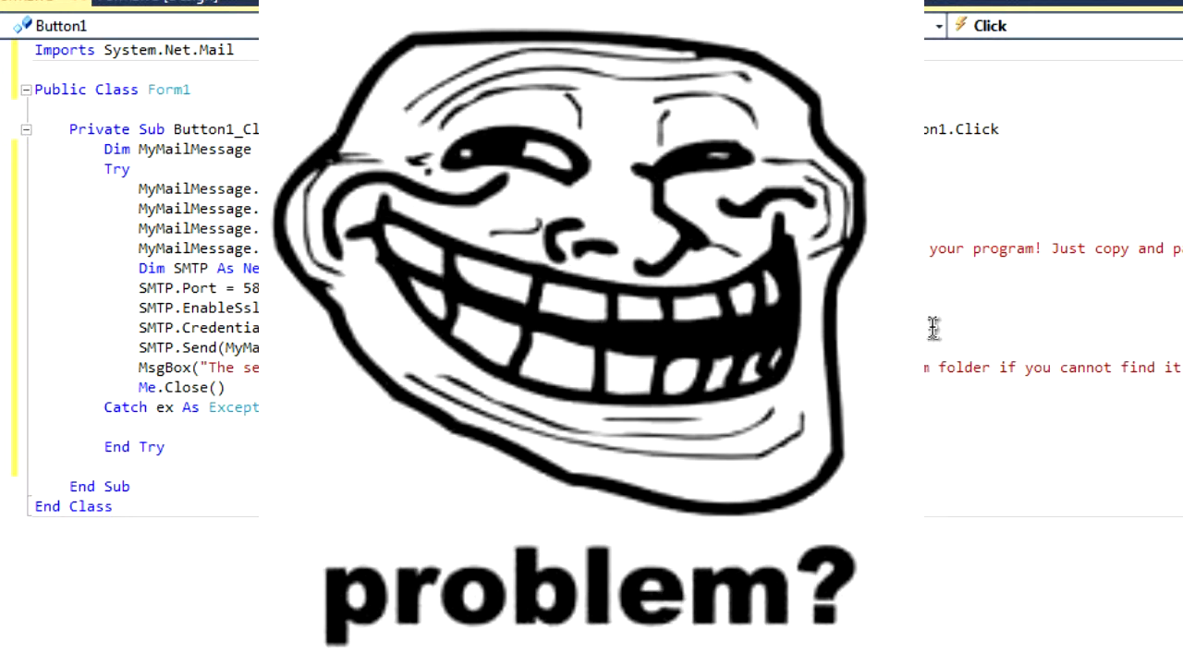
left_click_drag(259, 329, 139, 328)
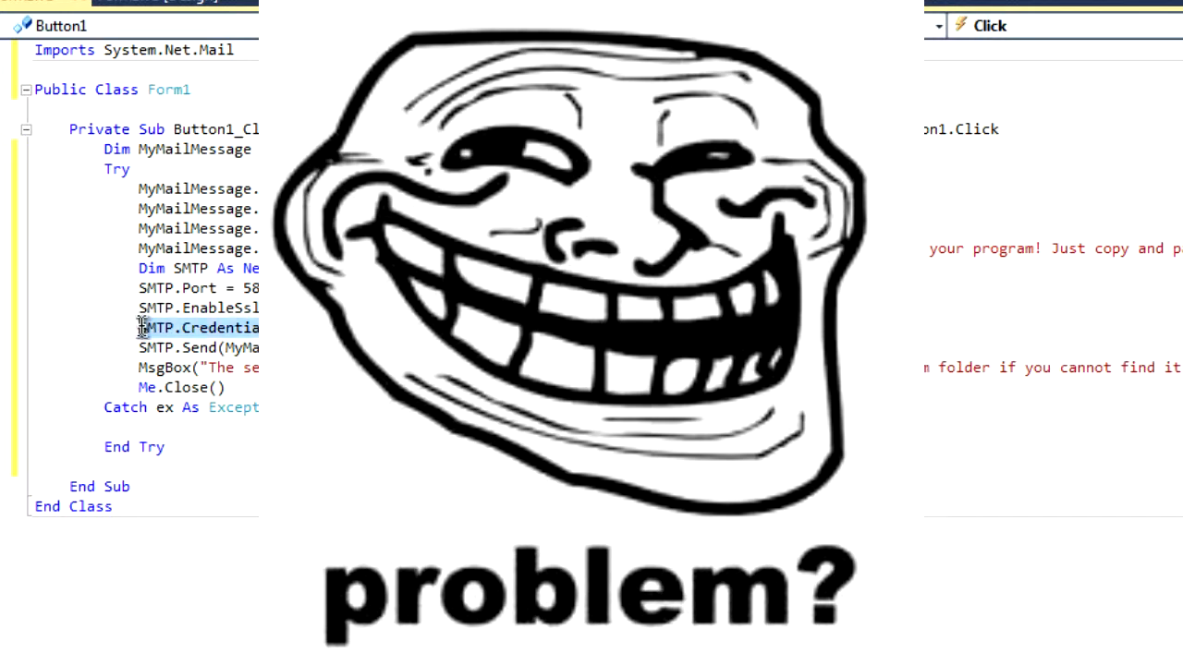
left_click(1127, 329)
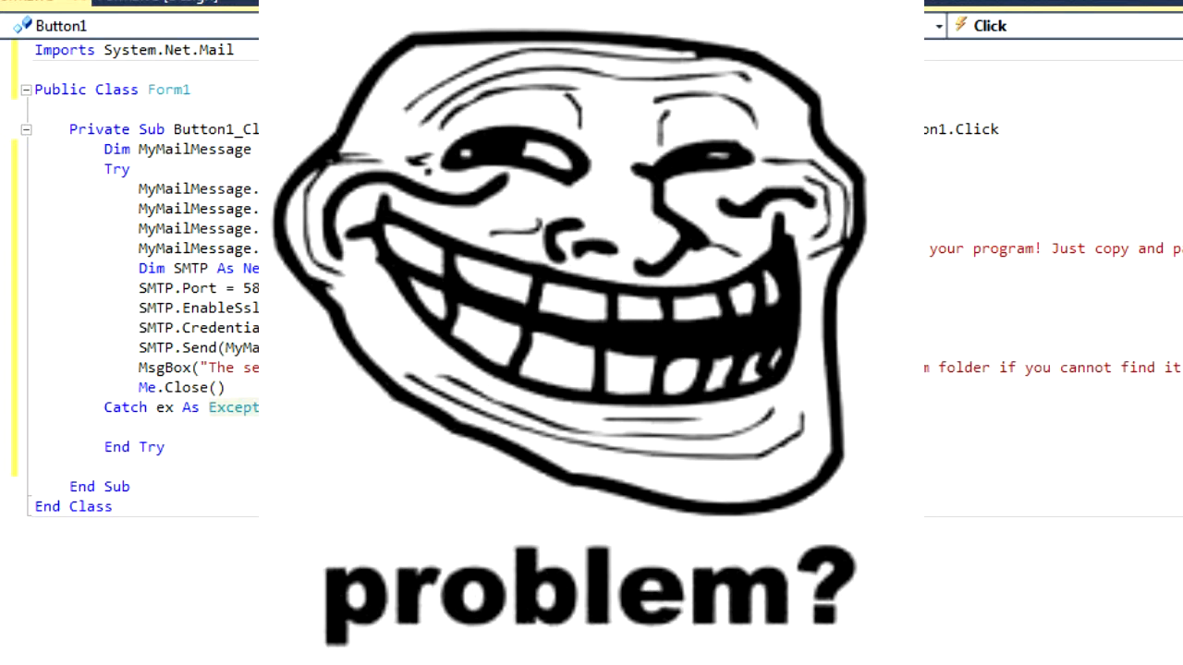
Remove the Me.Close() statement and its empty line, then return to the Form1 designer
left_click_drag(225, 387, 139, 388)
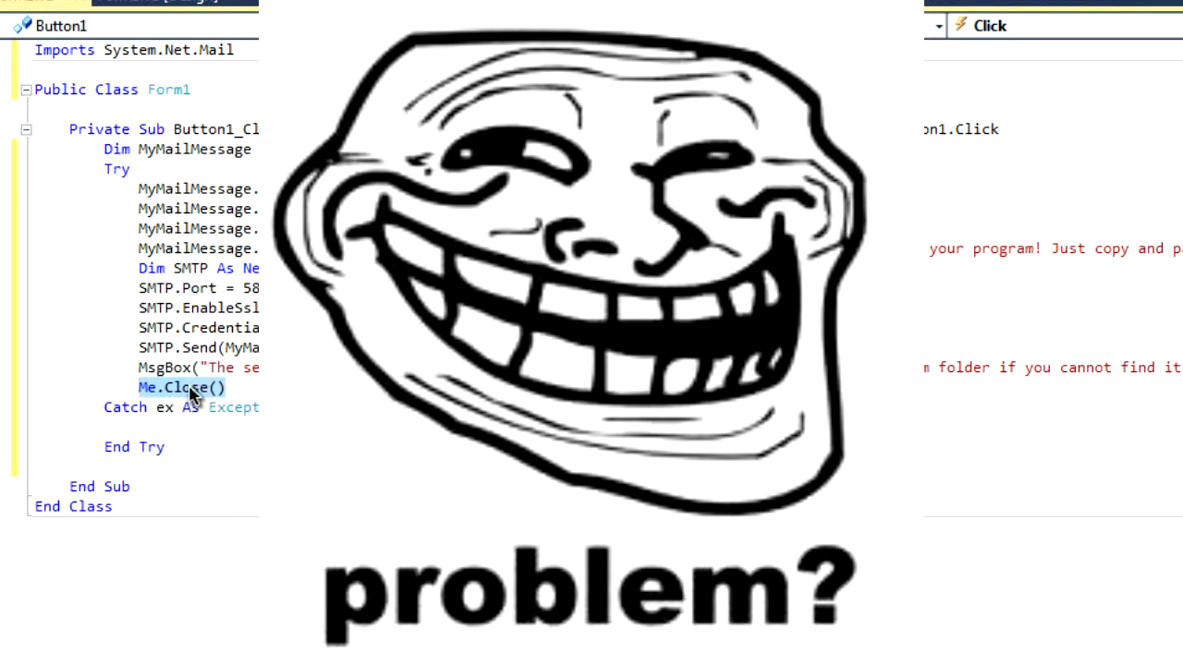
key("Delete")
key("BackSpace")
key("BackSpace")
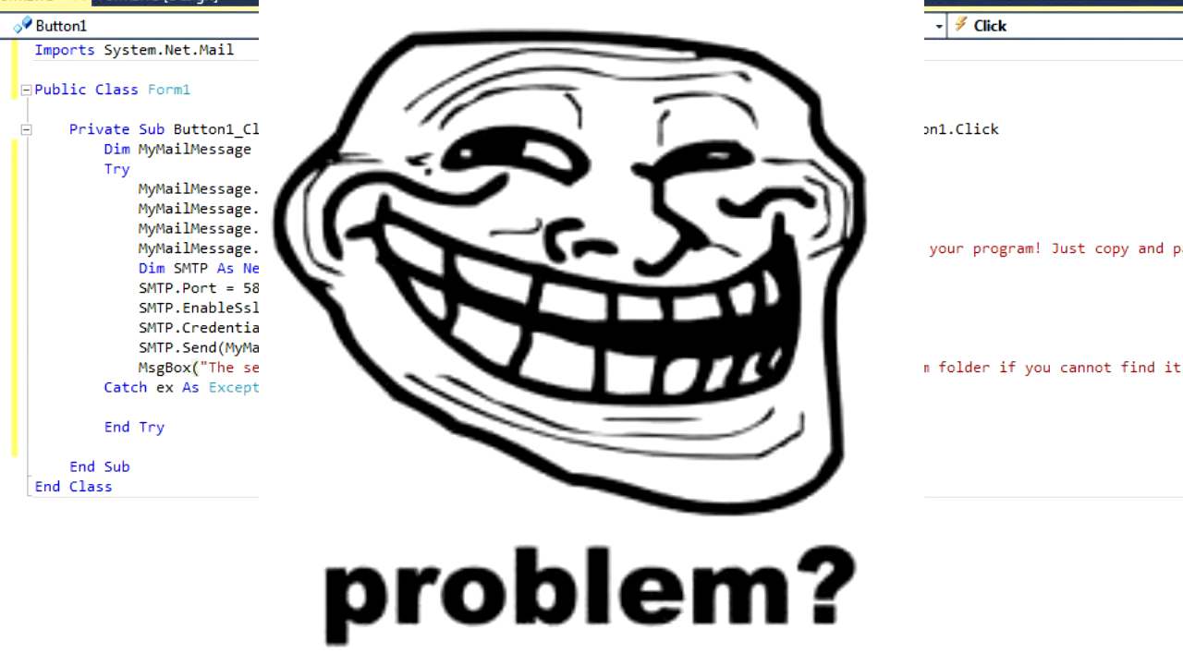
left_click(35, 505)
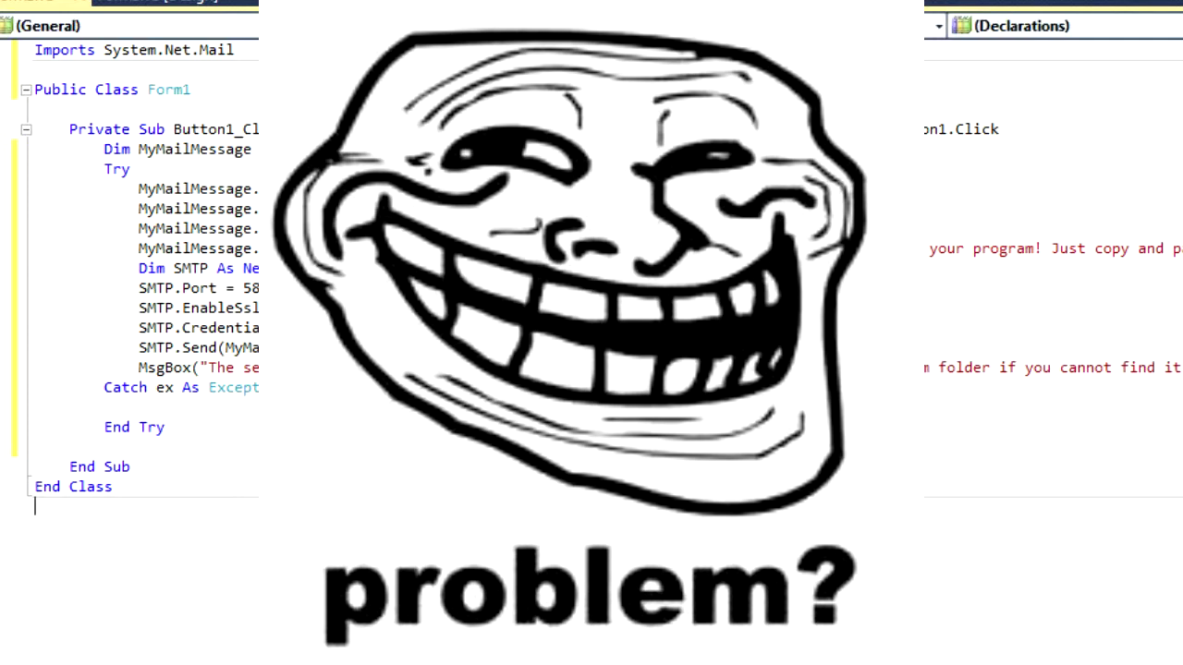
left_click(194, 5)
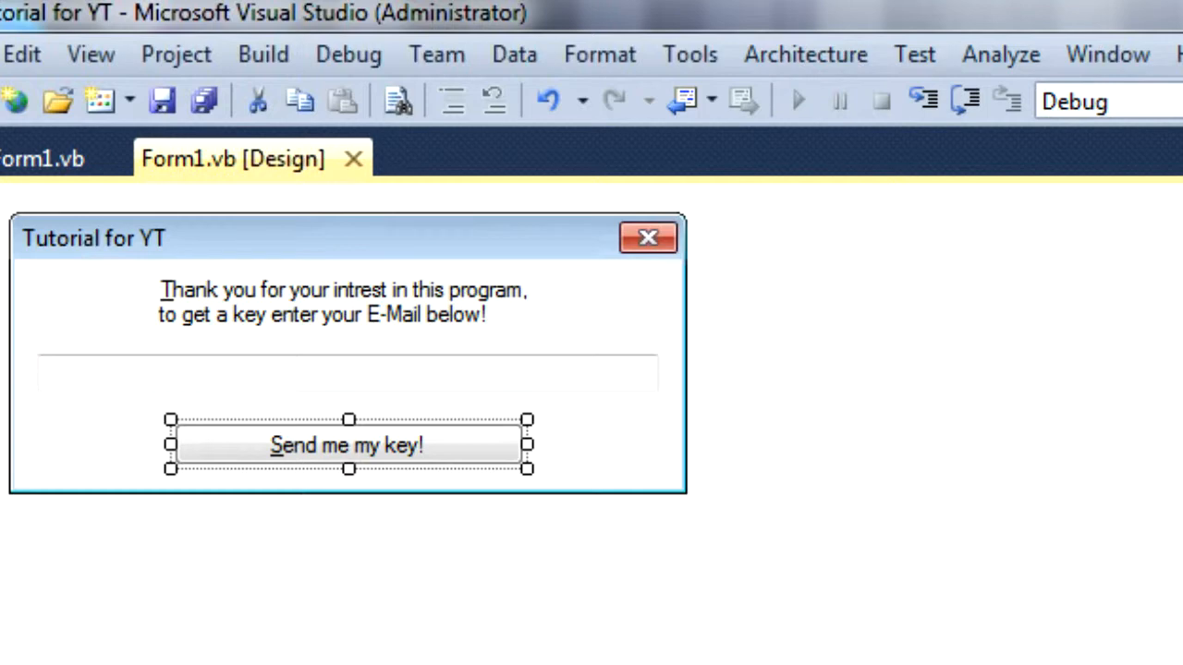
Run the form, enter the Gmail address and submit 'Send me my key!'
key("F5")
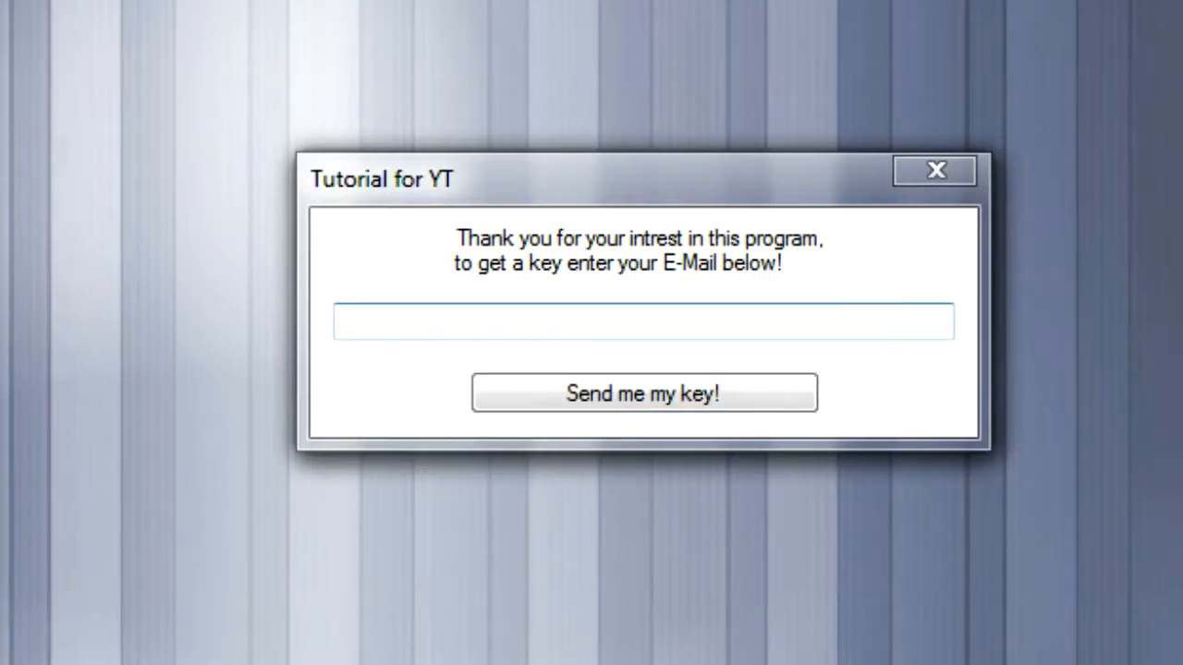
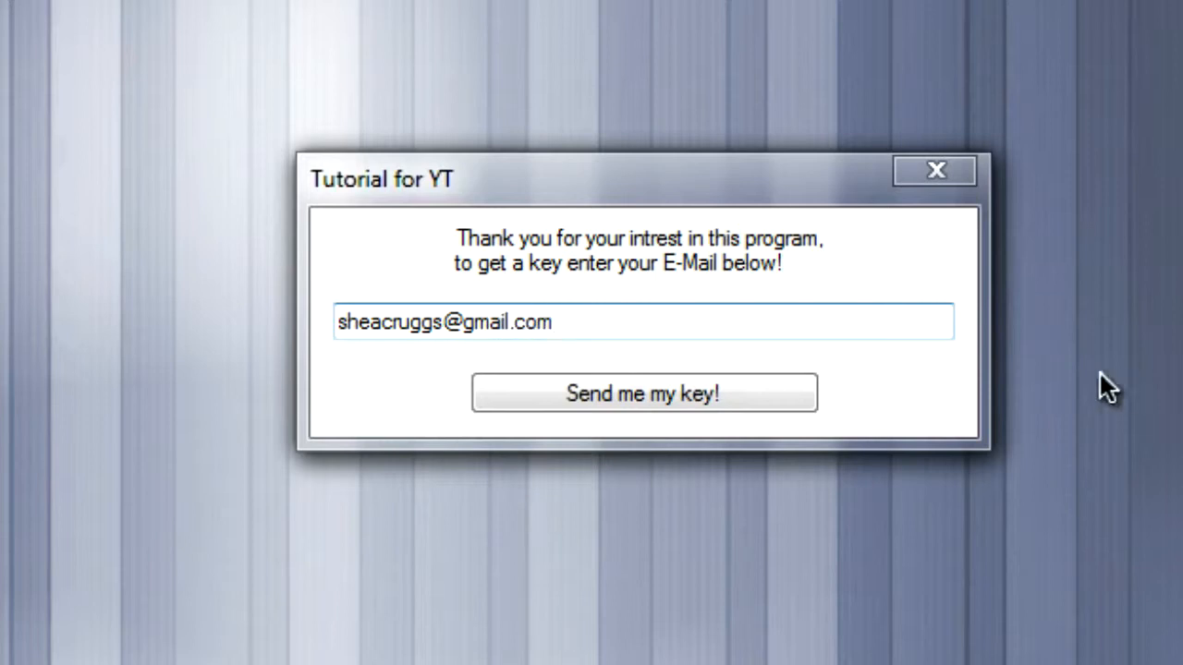
left_click(718, 401)
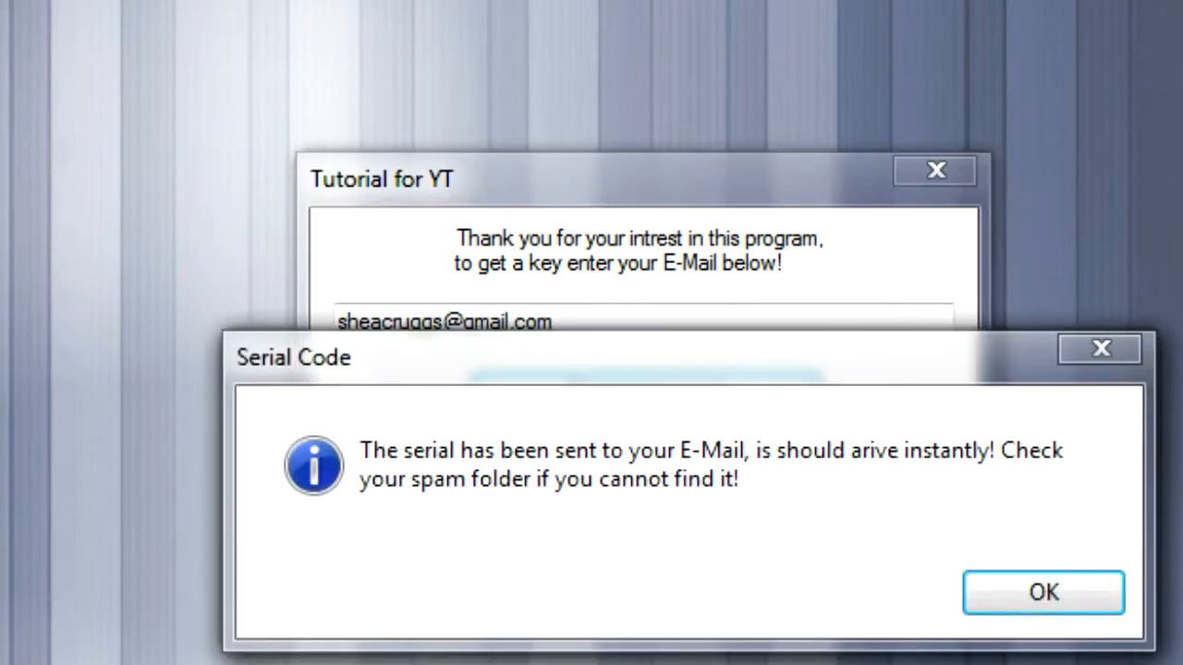
Dismiss the serial-sent confirmation message and reposition the form window
left_click_drag(998, 353, 981, 172)
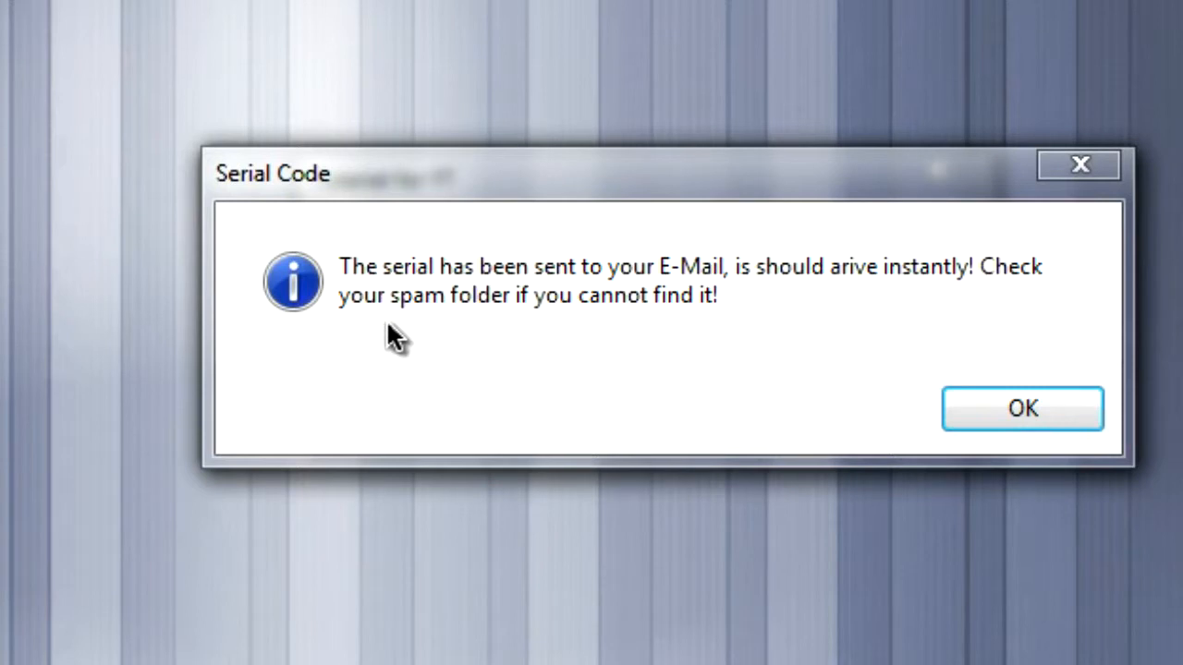
left_click(1022, 409)
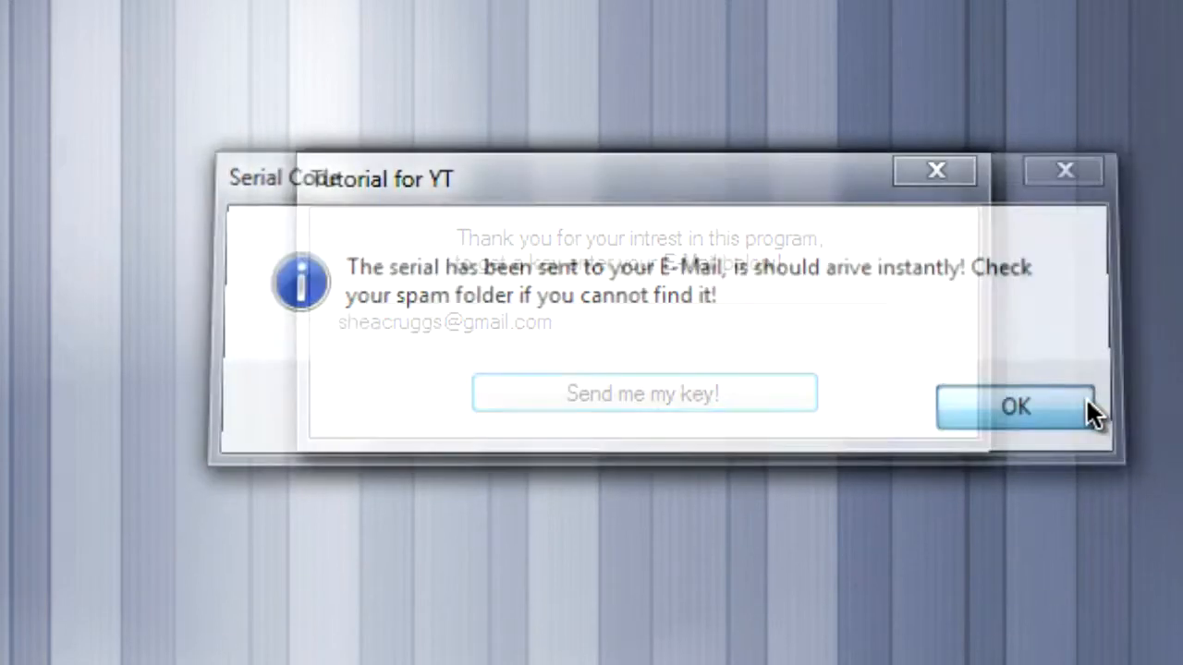
left_click_drag(746, 177, 728, 173)
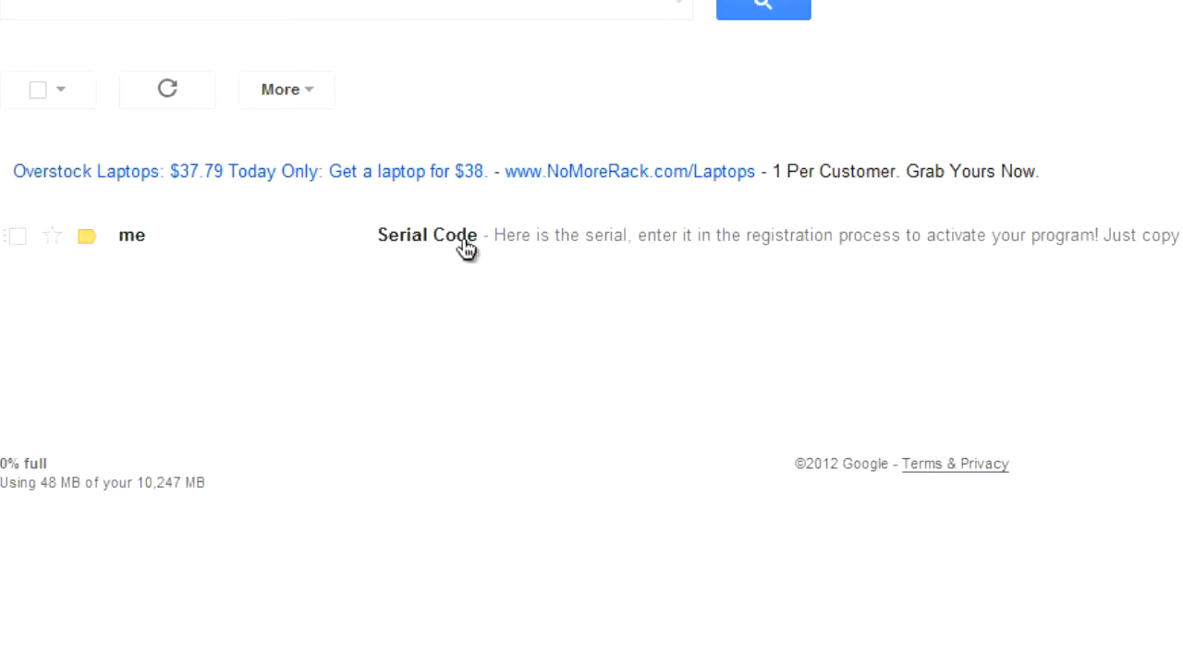
left_click(463, 242)
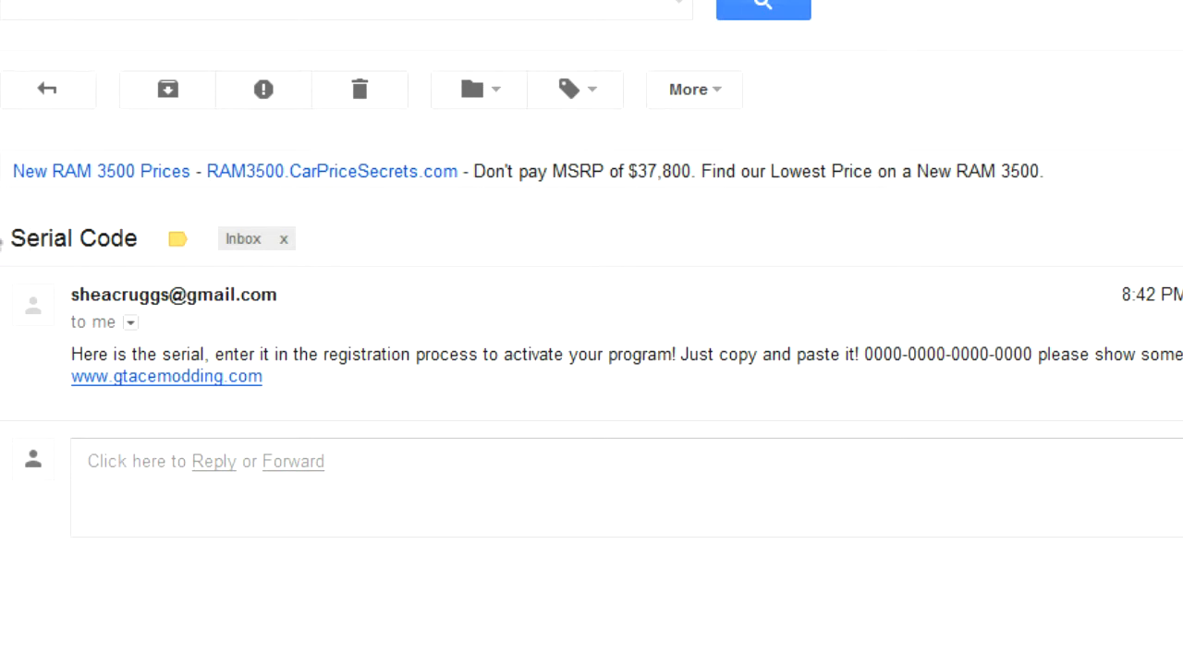
left_click_drag(11, 238, 139, 240)
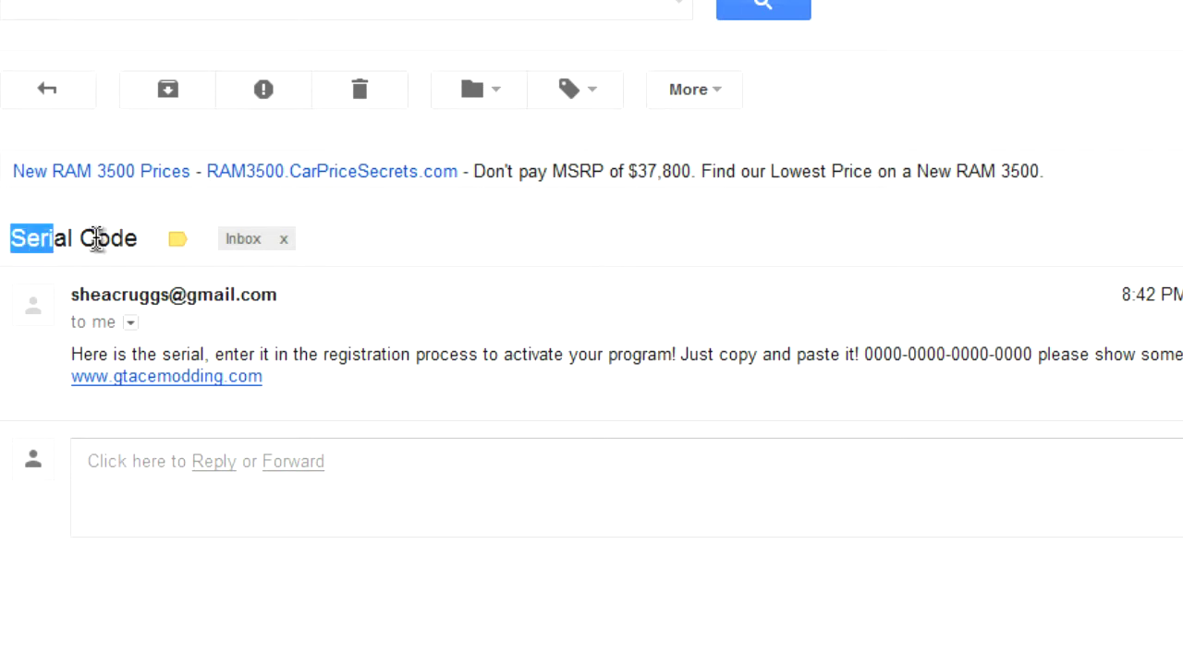
left_click(71, 354)
mouse_move(71, 354)
left_mouse_down()
mouse_move(566, 370)
mouse_move(1100, 354)
mouse_move(573, 379)
left_mouse_up()
left_click(901, 393)
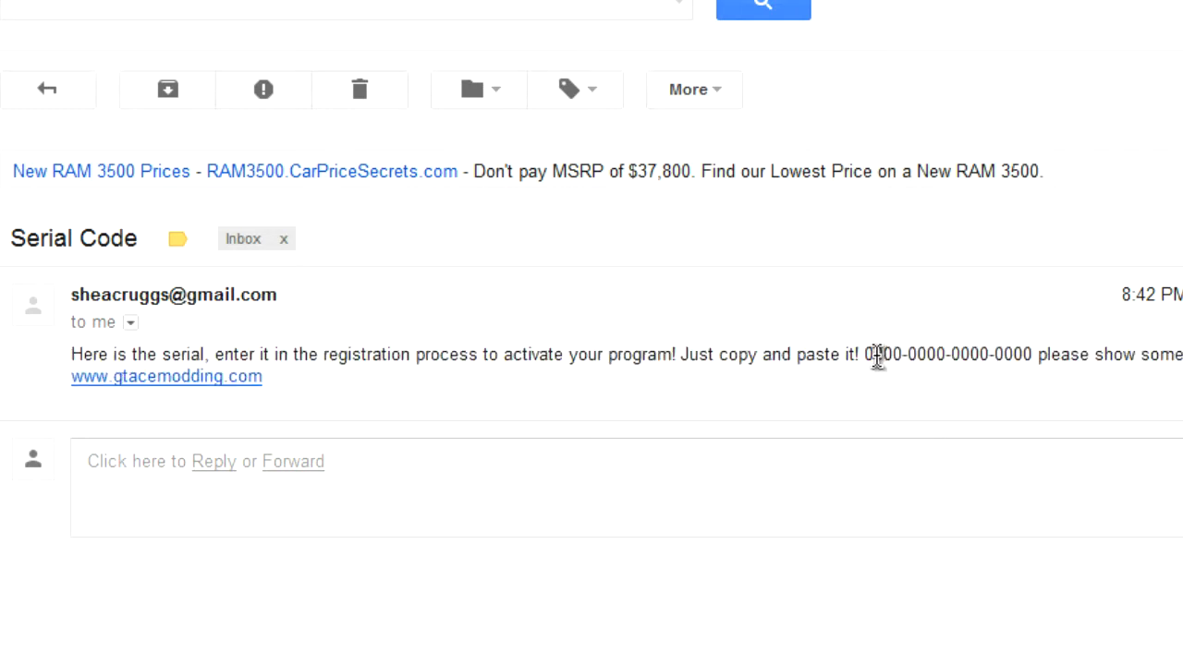